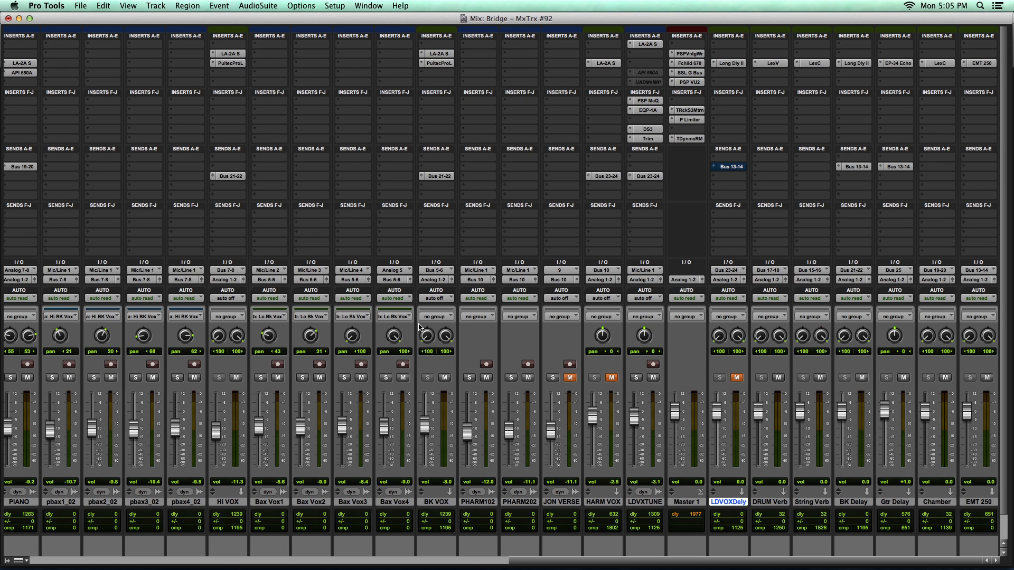
Step: With LDVXTUNE soloed, open the Long Delay II plug-in on LDVOXDely and compare the vocal with the delay return muted and unmuted
click(637, 378)
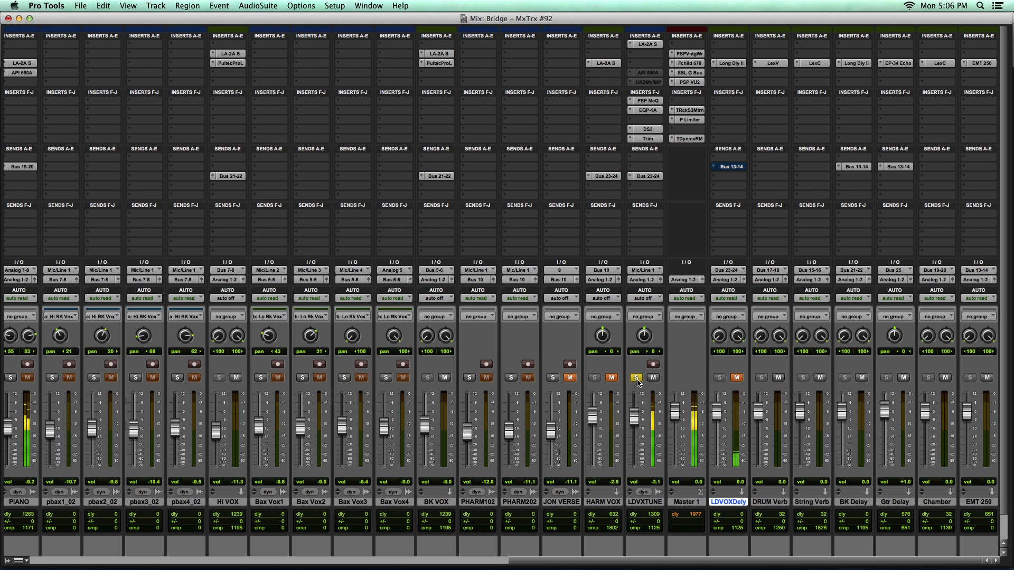
click(730, 64)
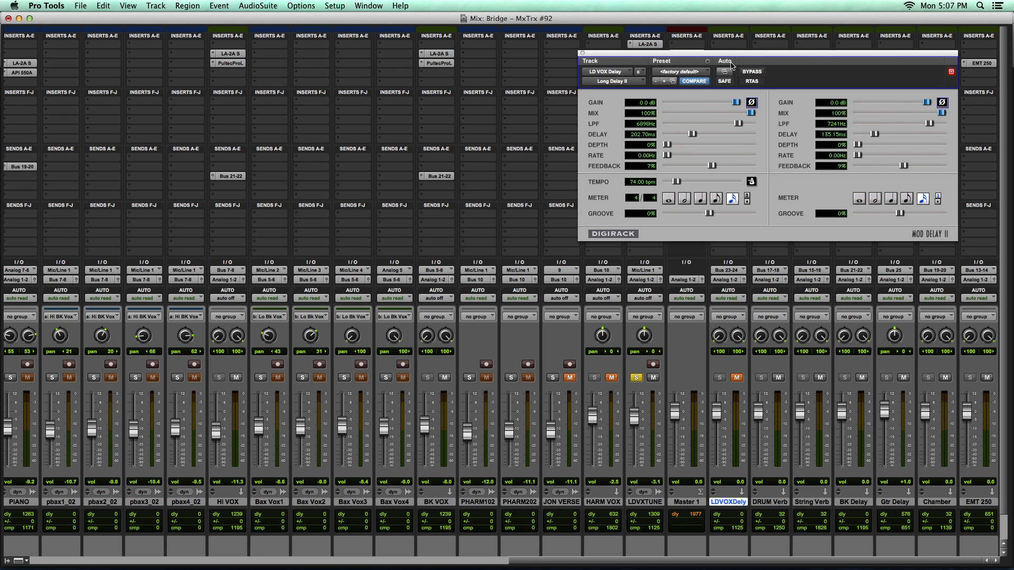
click(737, 378)
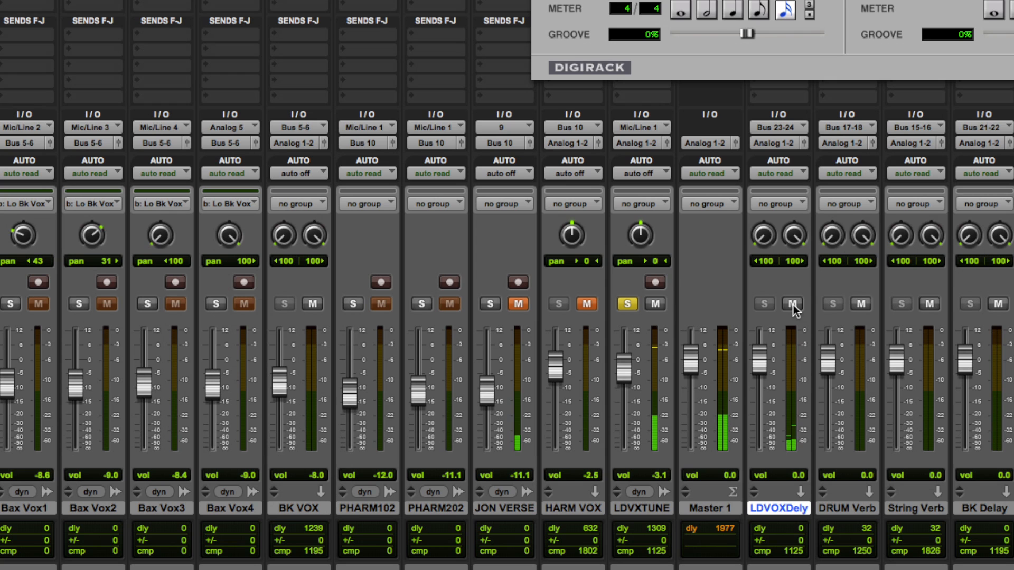
click(793, 304)
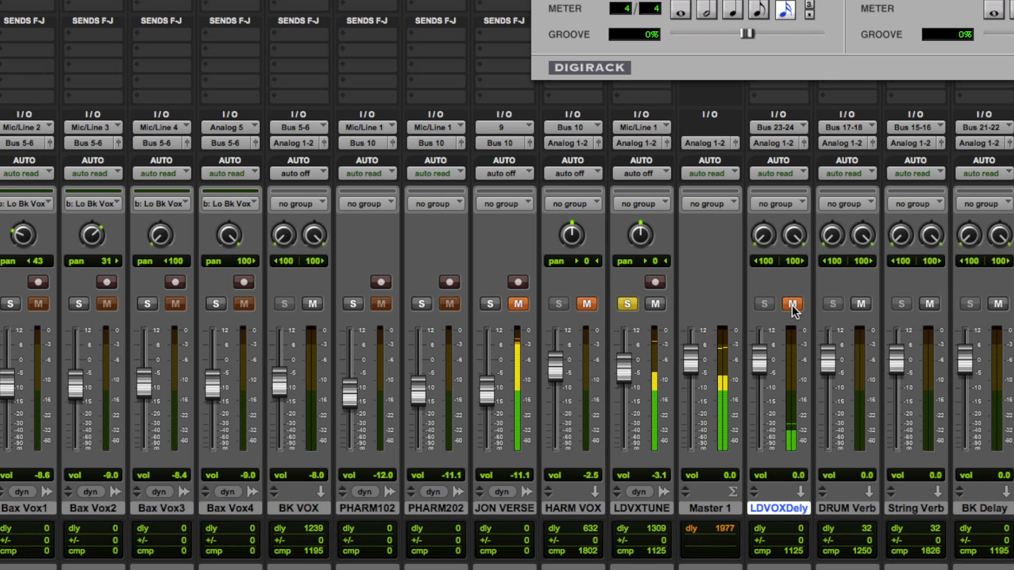
click(793, 304)
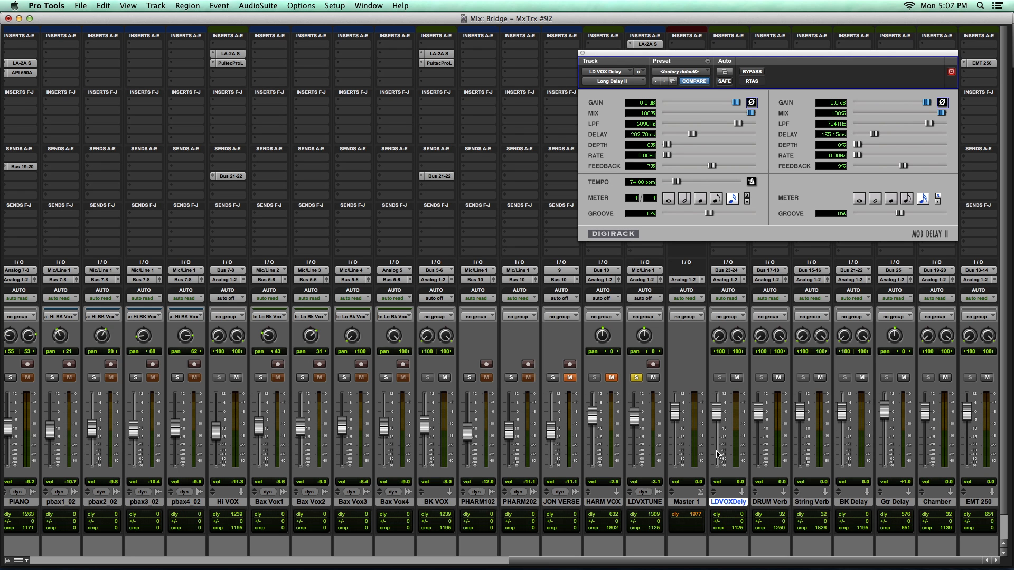
Step: Unsolo LDVXTUNE and compare the full mix with the LDVOXDely track muted and unmuted
click(636, 378)
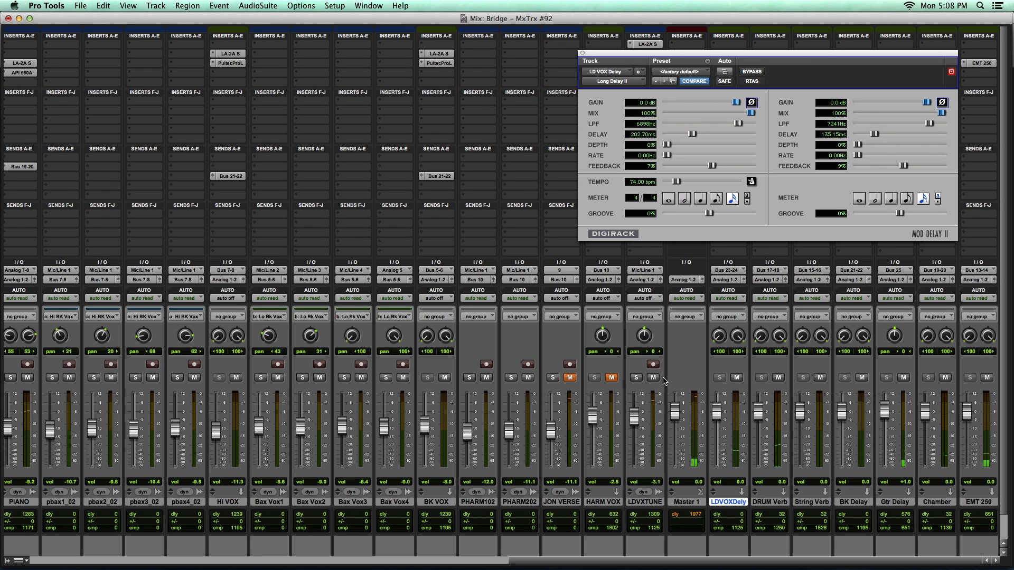
click(738, 379)
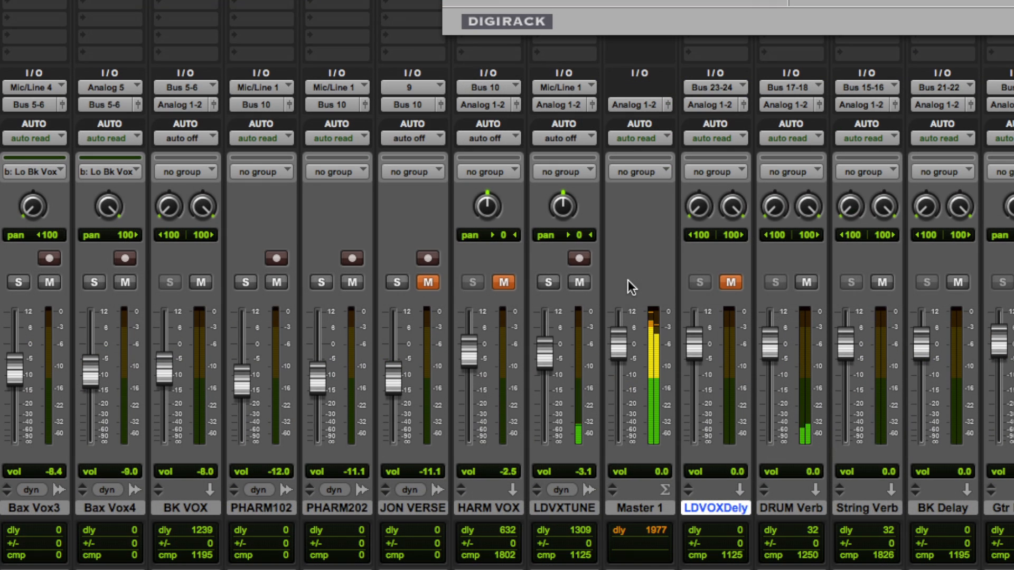
click(730, 285)
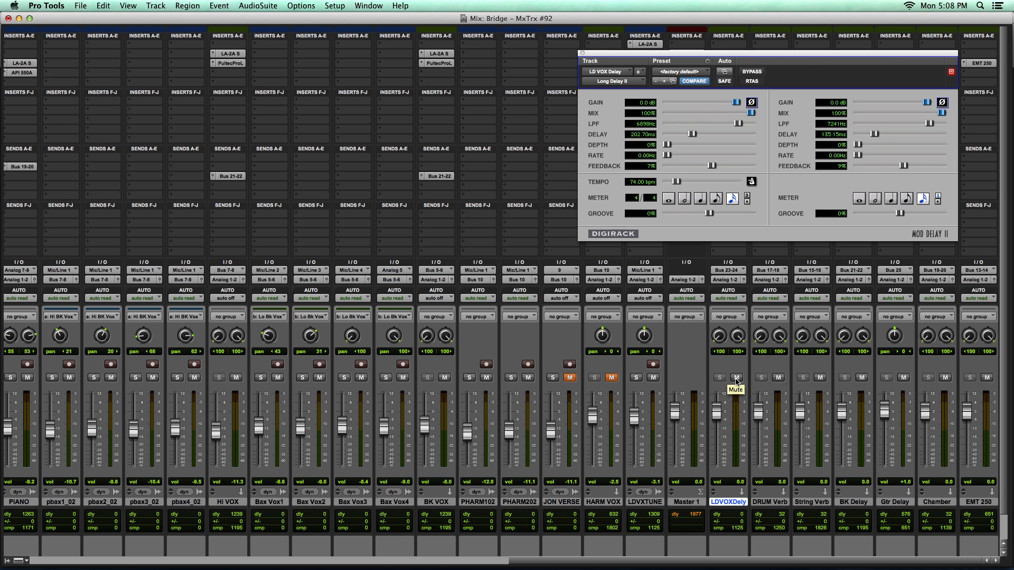
Step: Open the LDVXTUNE track's Bus 23-24 send and set its level to -13.2 dB
drag(746, 57, 318, 113)
click(649, 175)
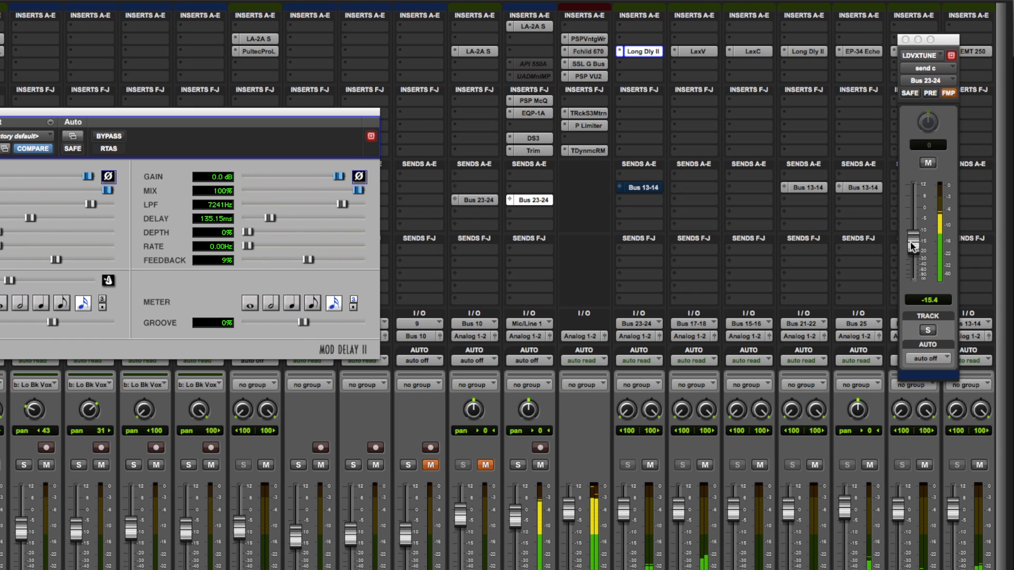
drag(942, 218, 910, 238)
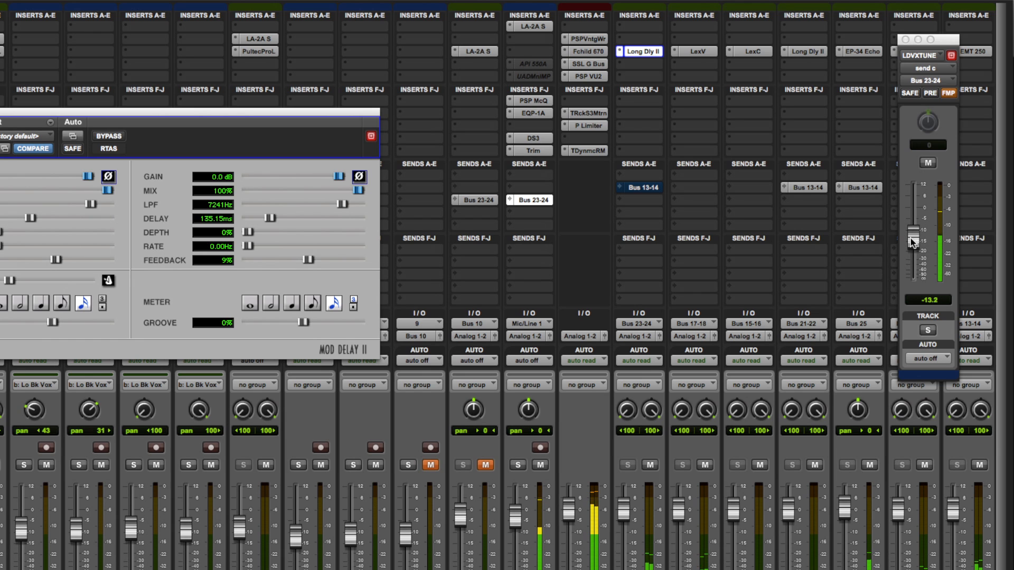
Step: Check the new send level by toggling the LDVOXDely mute in the mix and auditioning LDVXTUNE soloed and unsoloed
click(650, 465)
click(649, 465)
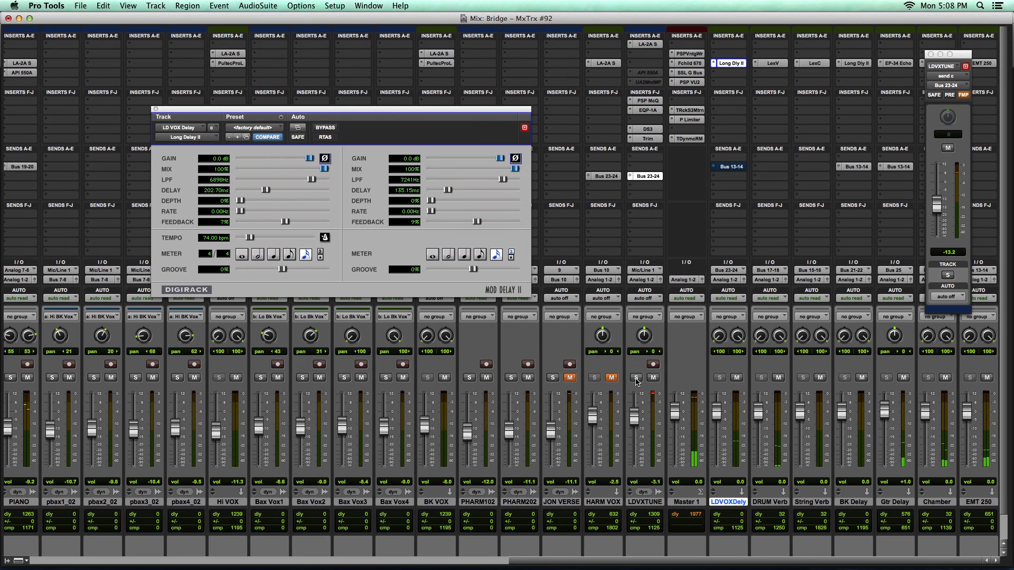
click(518, 465)
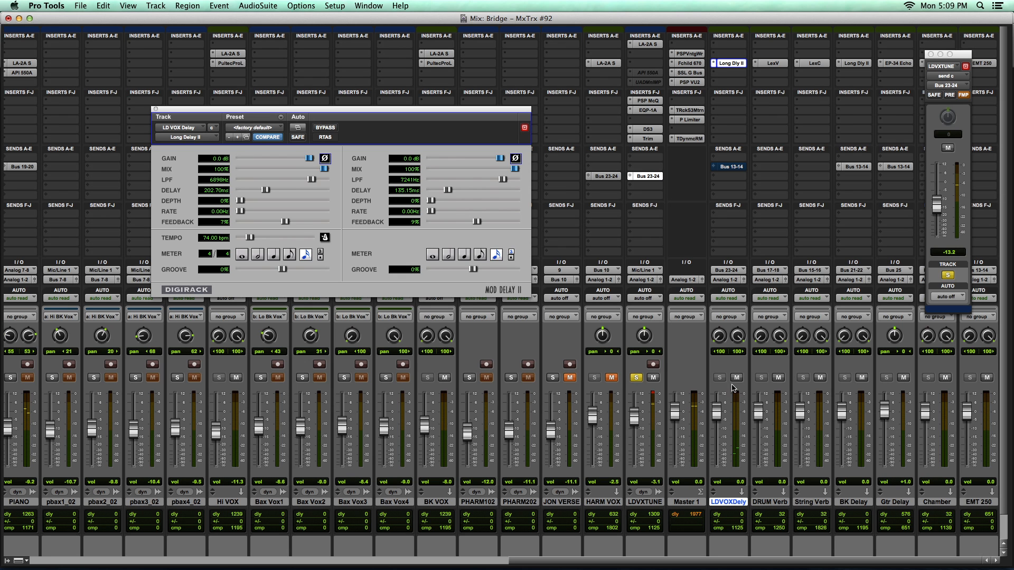
click(638, 378)
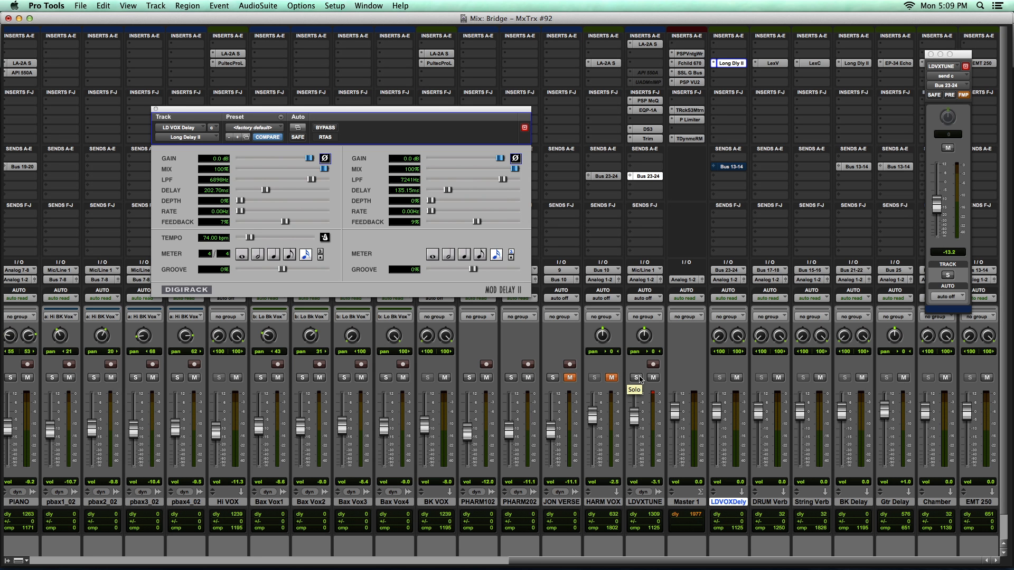
click(637, 378)
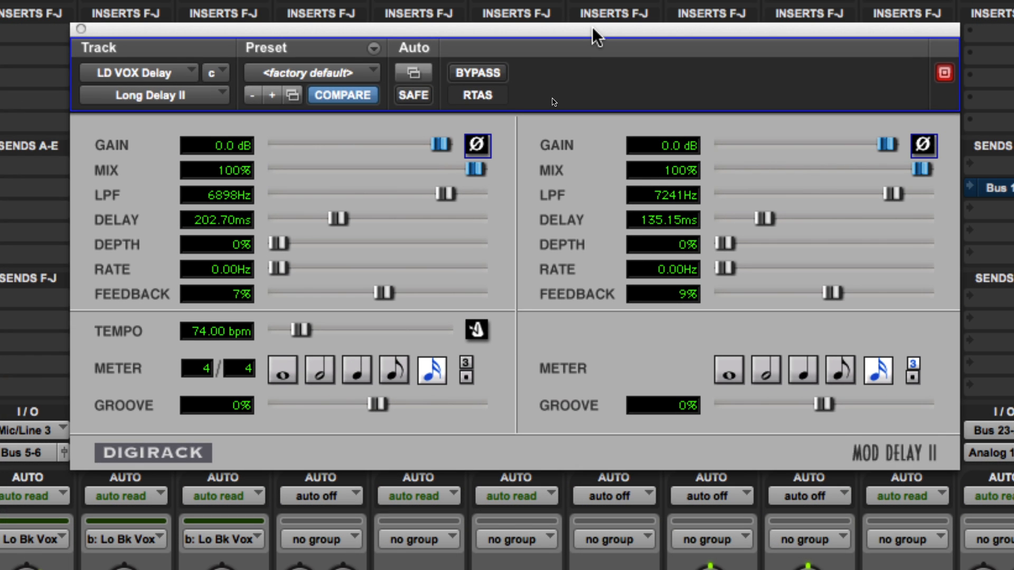
Step: Set the LD VOX Delay's left channel to a straight eighth note and its right channel to an eighth-note triplet
drag(591, 27, 588, 31)
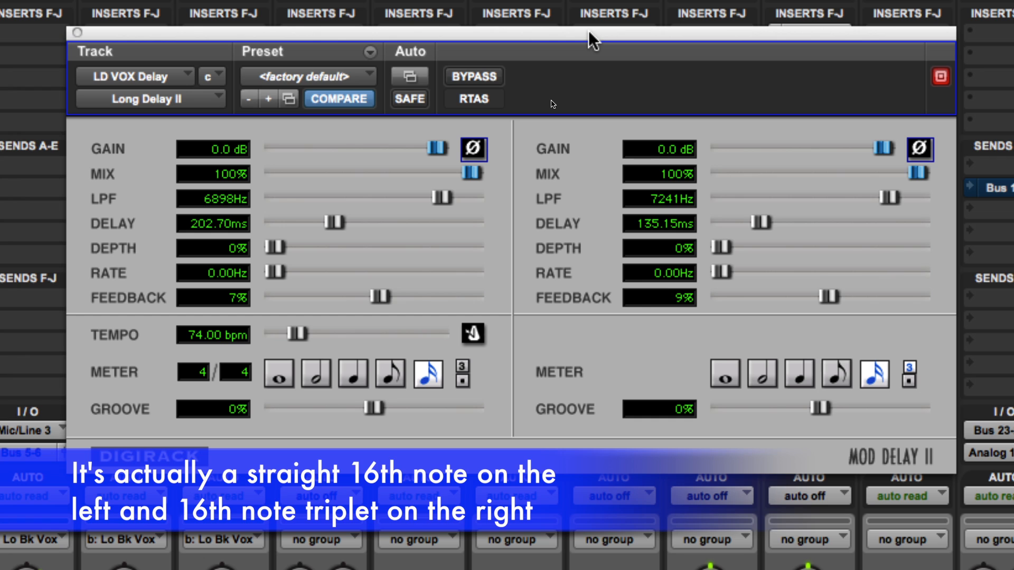
click(393, 379)
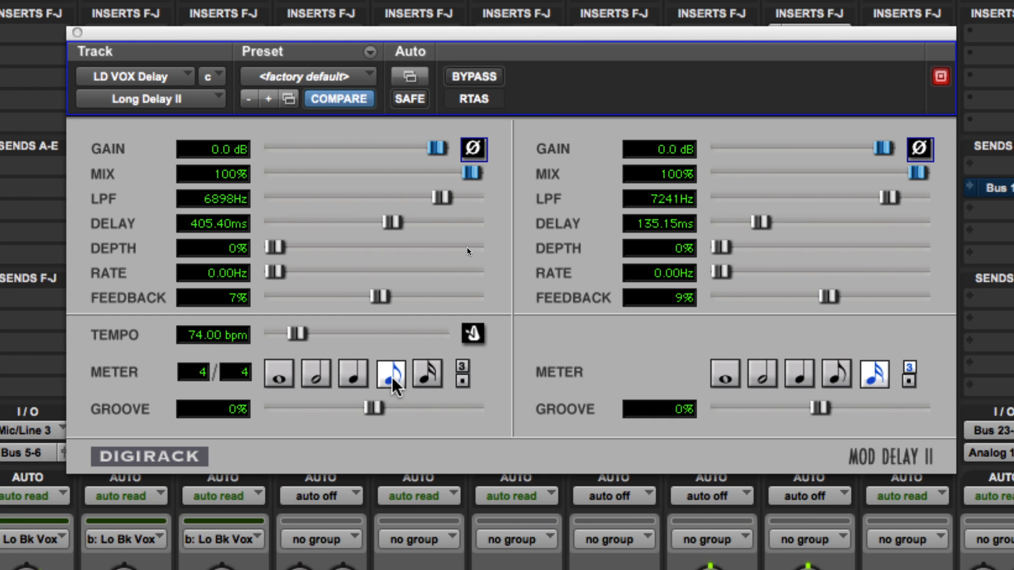
click(840, 376)
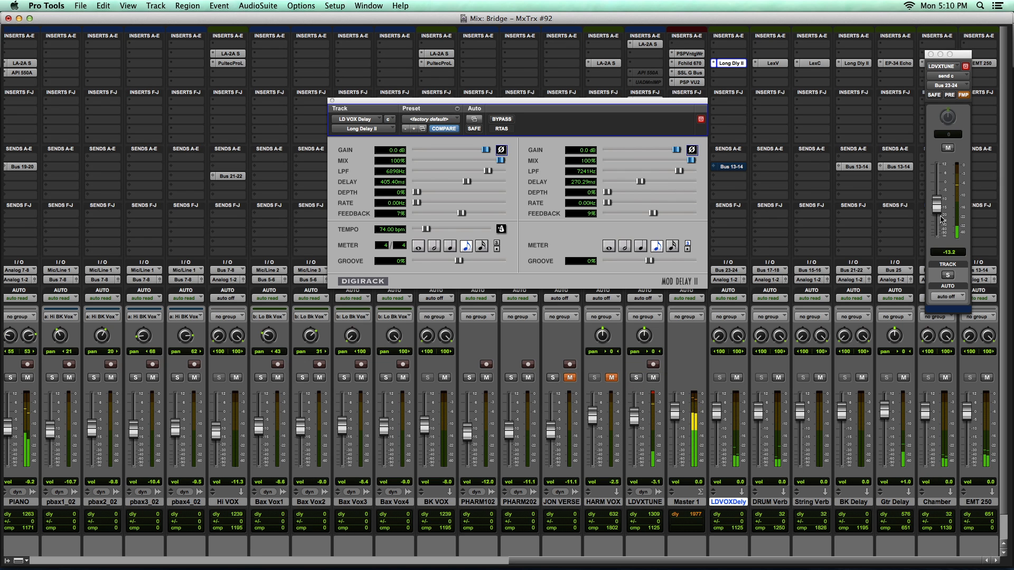
Step: Lower the LDVXTUNE send to Bus 23-24 to -16.5 dB and compare the mix with LDVOXDely muted and unmuted
drag(939, 207, 940, 211)
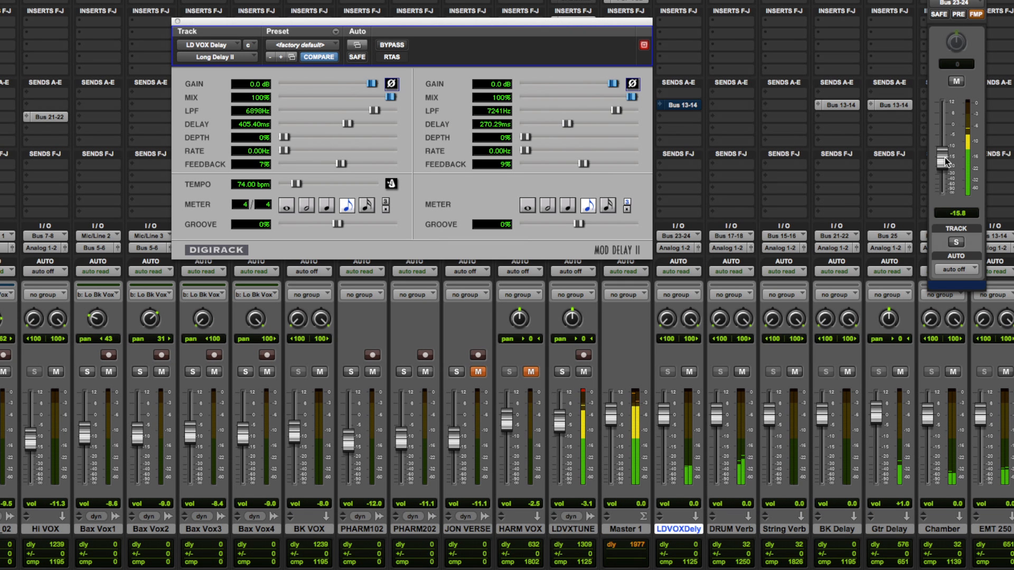
drag(945, 158, 945, 160)
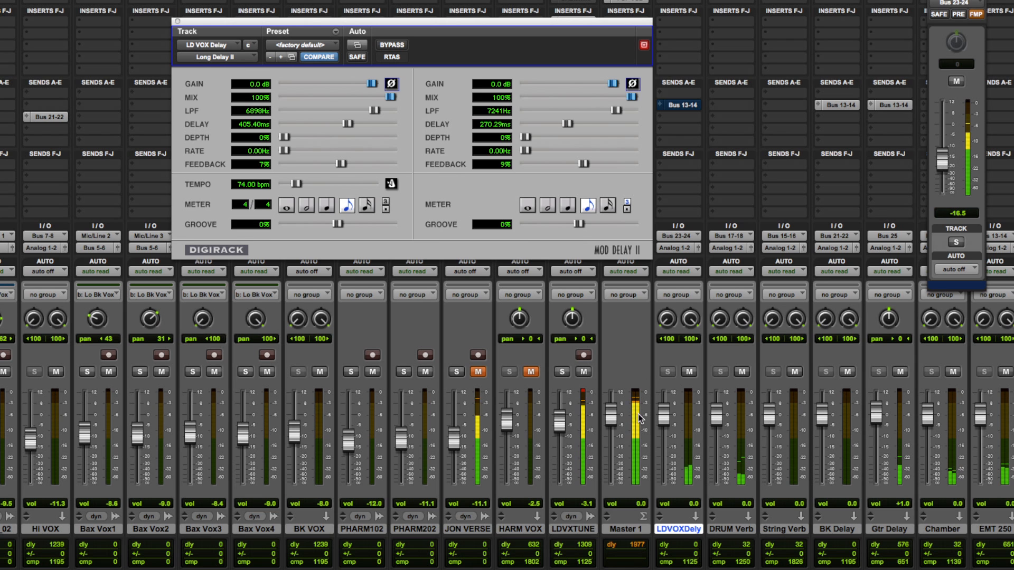
click(689, 372)
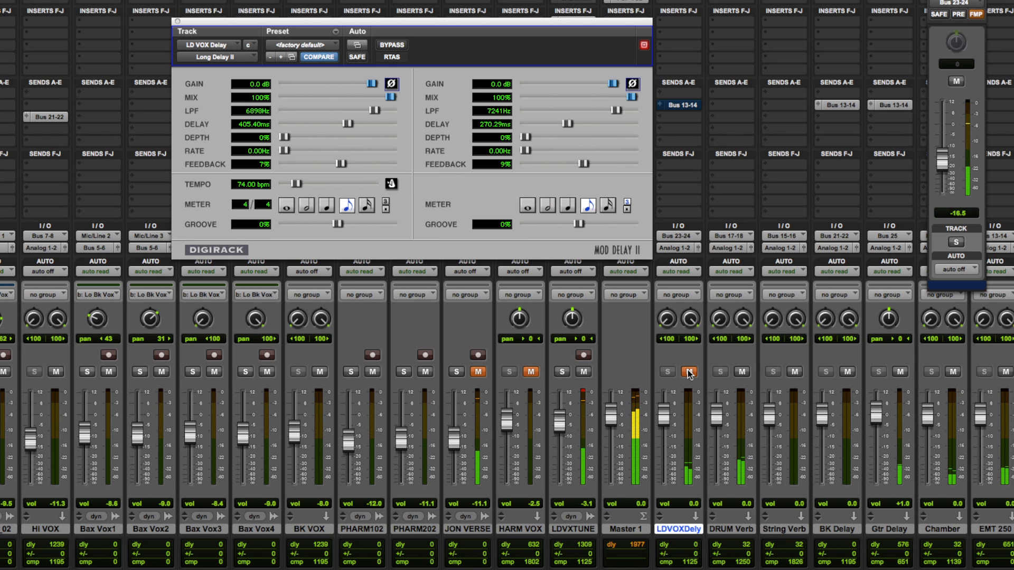
click(689, 372)
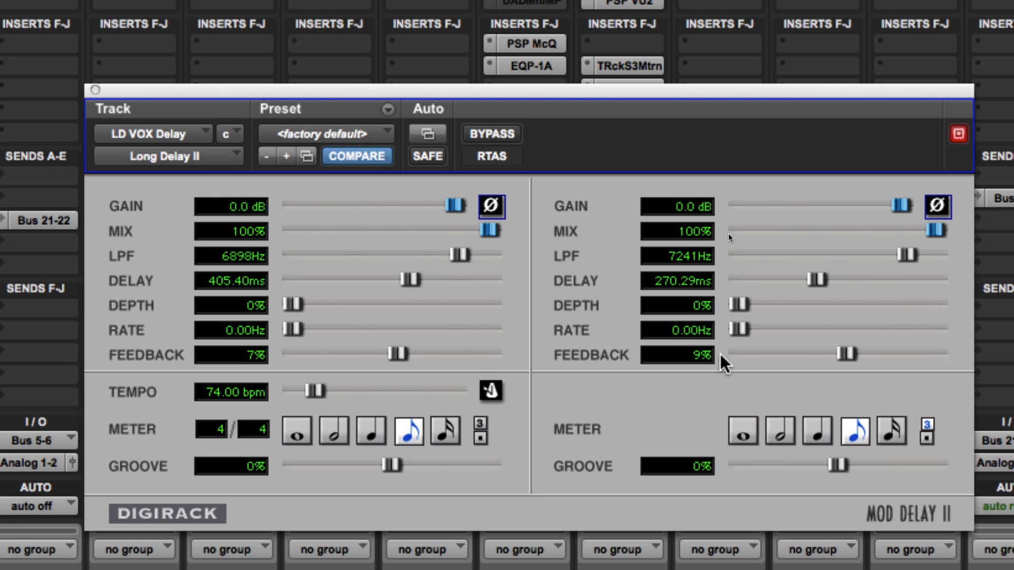
Step: Set the LD VOX Delay's left channel to an eighth-note triplet and its right channel to a sixteenth-note triplet
click(479, 439)
click(480, 439)
click(480, 424)
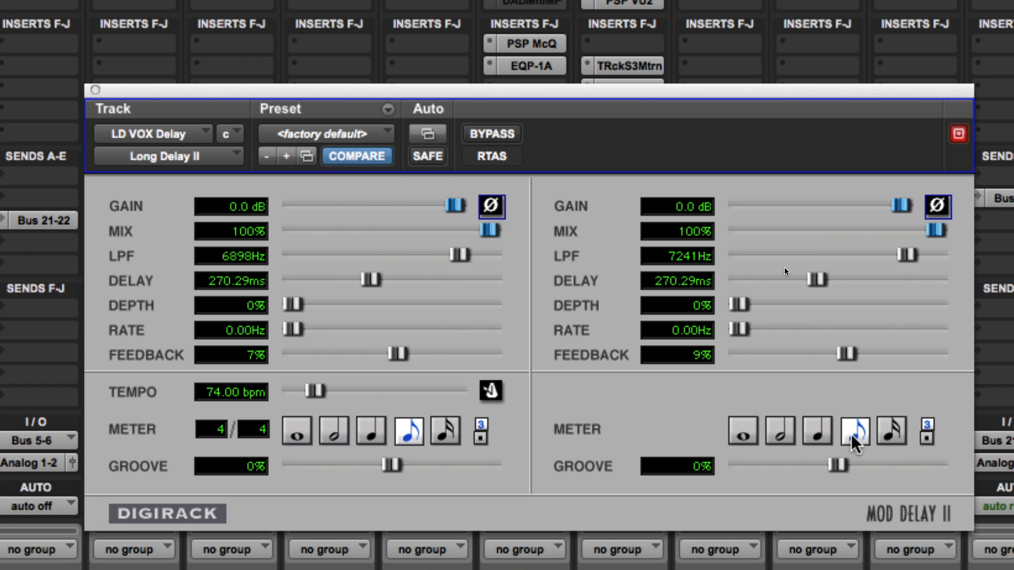
click(892, 432)
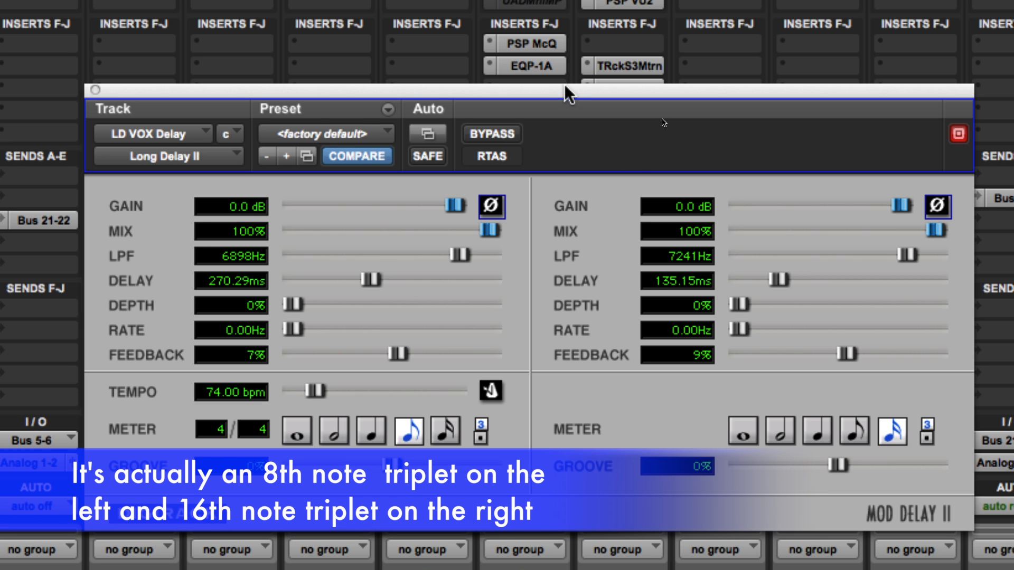
drag(565, 85, 551, 1)
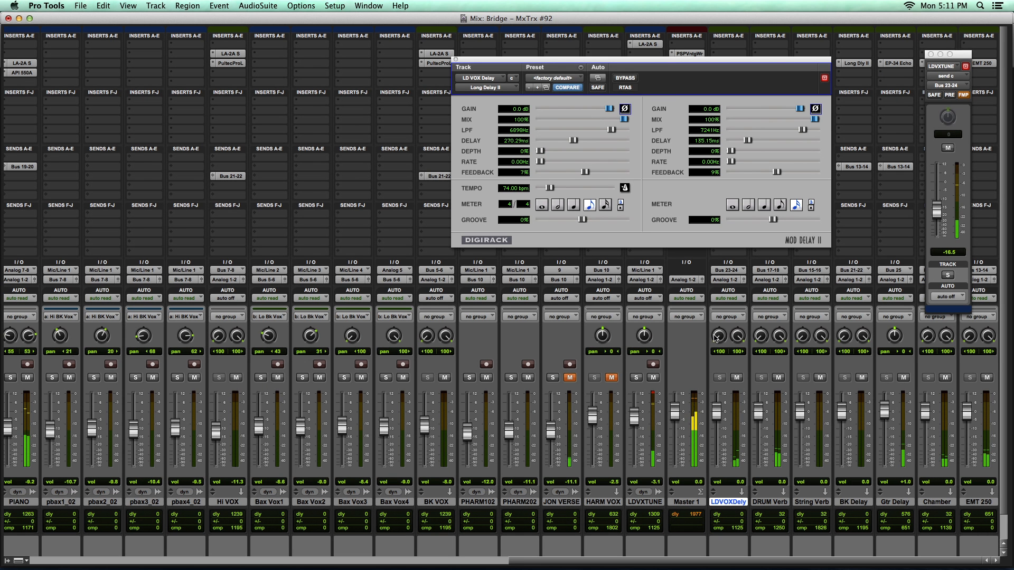
Step: Solo LDVXTUNE, compare the triplet delays with LDVOXDely muted and unmuted, and stop playback
click(636, 377)
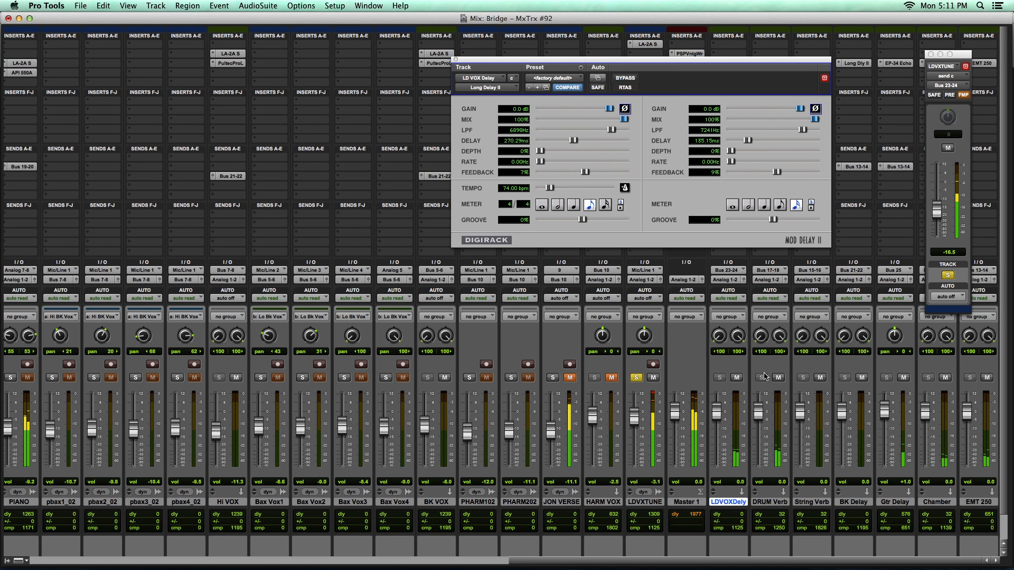
click(738, 377)
click(738, 377)
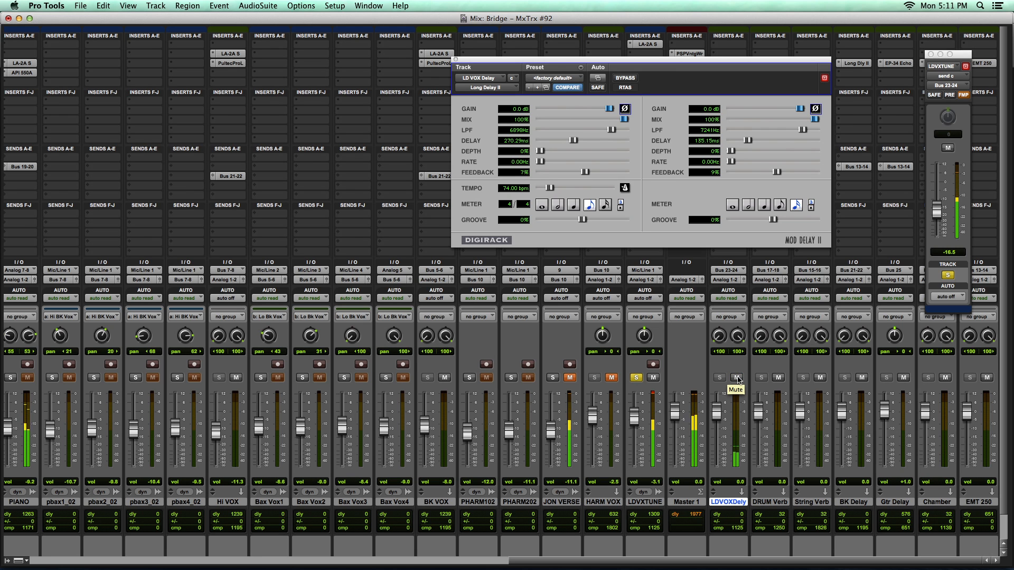
key(space)
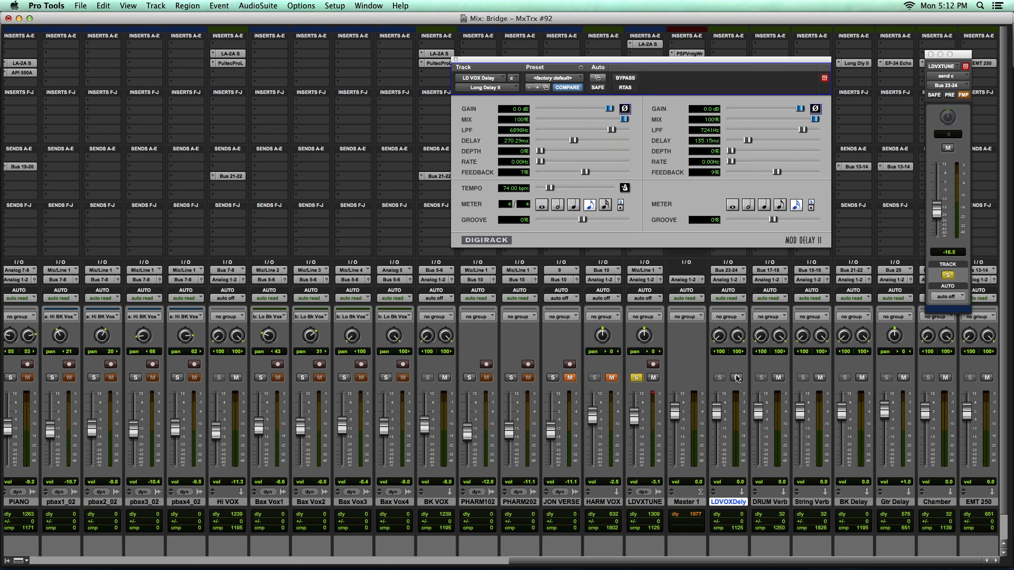
Step: Set the left delay to a straight sixteenth note and the right to a dotted sixteenth, and play the mix with LDVXTUNE unsoloed
click(621, 206)
click(605, 206)
click(812, 207)
click(635, 379)
key(space)
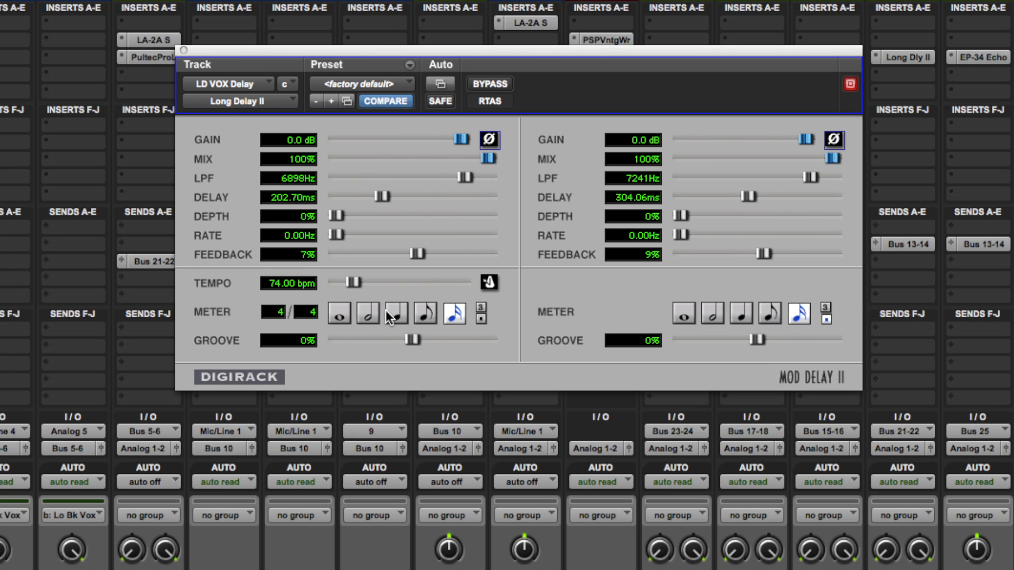
Step: Change the left delay channel to an eighth-note triplet
click(481, 320)
click(482, 316)
click(481, 307)
click(434, 314)
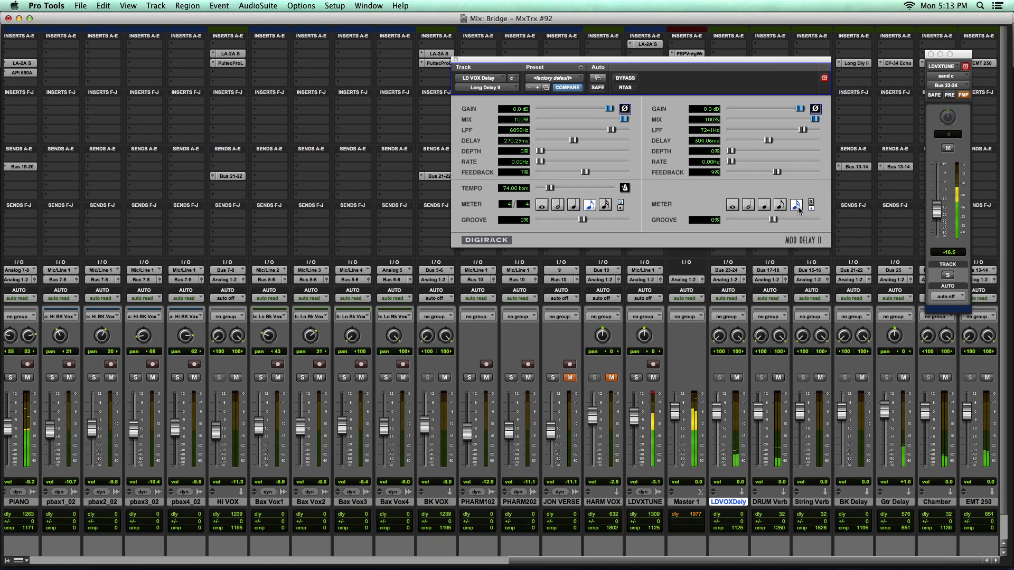
Step: With LDVXTUNE soloed, narrow the LDVOXDely panning to 28 left and 29 right and compare the delay muted and unmuted
click(636, 378)
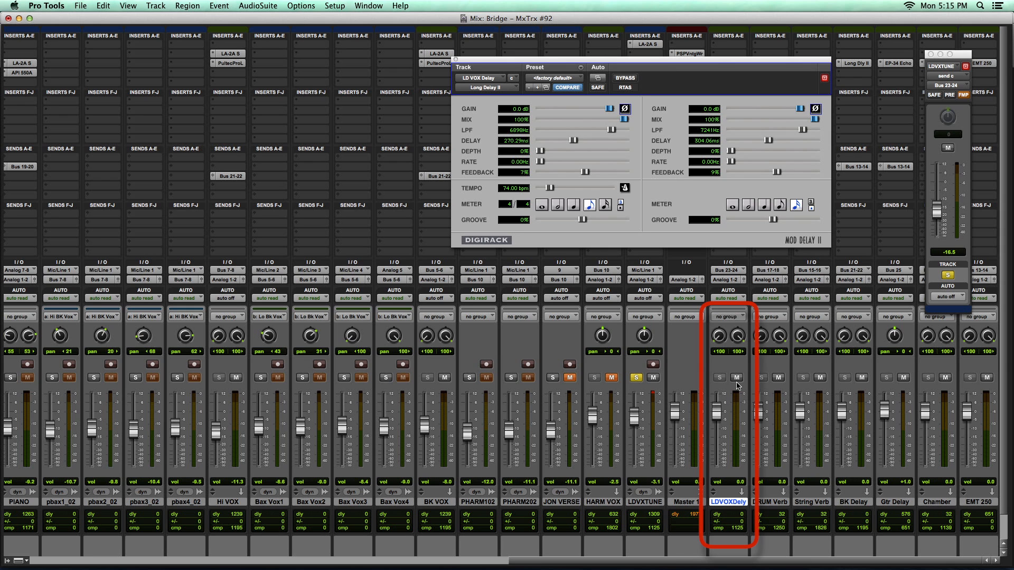
drag(717, 341, 734, 364)
click(736, 377)
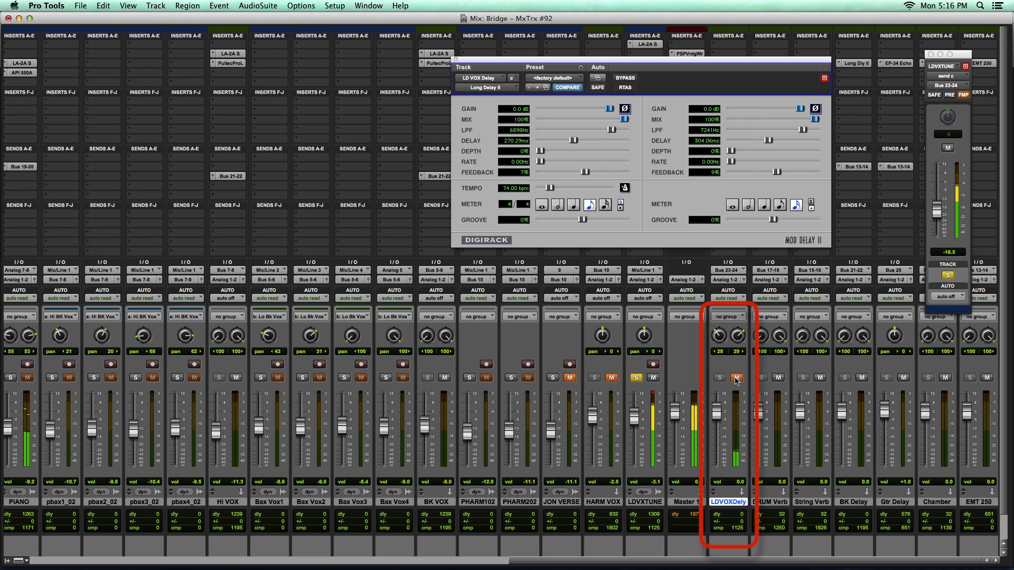
click(737, 378)
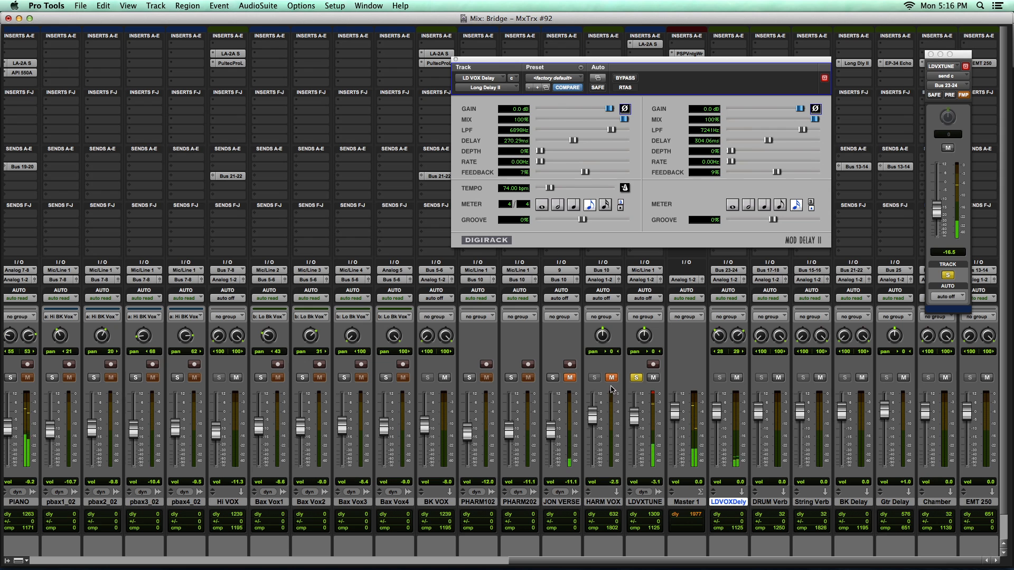
Step: Unsolo LDVXTUNE and compare the full mix with the narrowed LDVOXDely return muted and unmuted
click(636, 378)
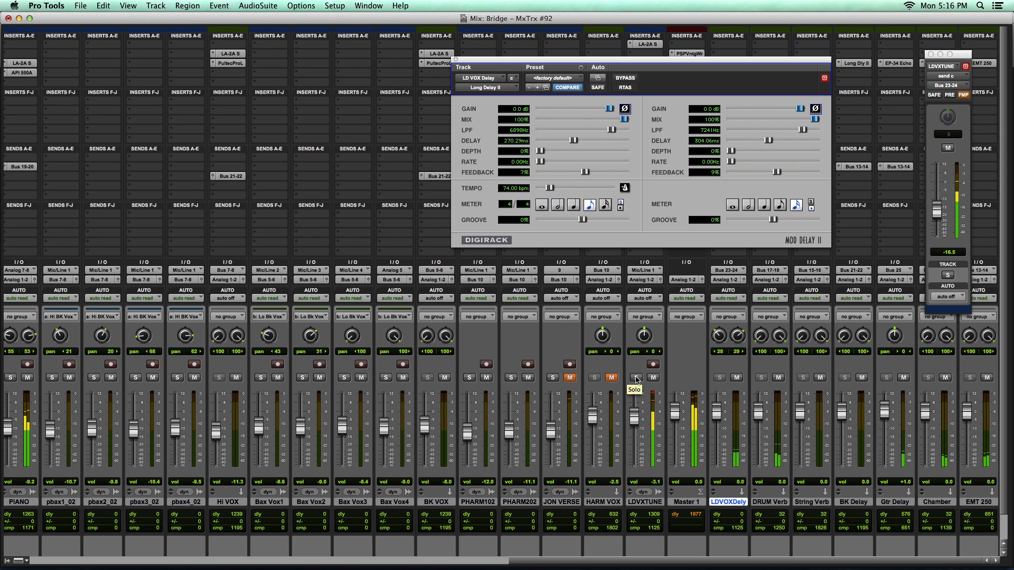
click(737, 378)
click(737, 378)
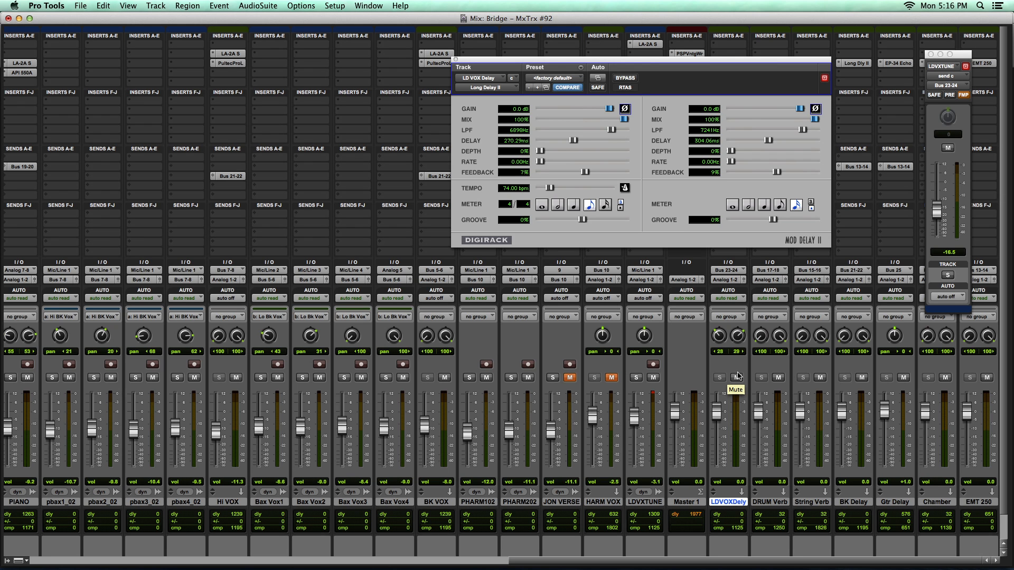
Step: Widen the LDVOXDely panning to 99 left and 100 right and audition it during playback with LDVXTUNE soloed and unsoloed
drag(719, 337, 718, 342)
alt+click(718, 337)
alt+click(740, 338)
key(space)
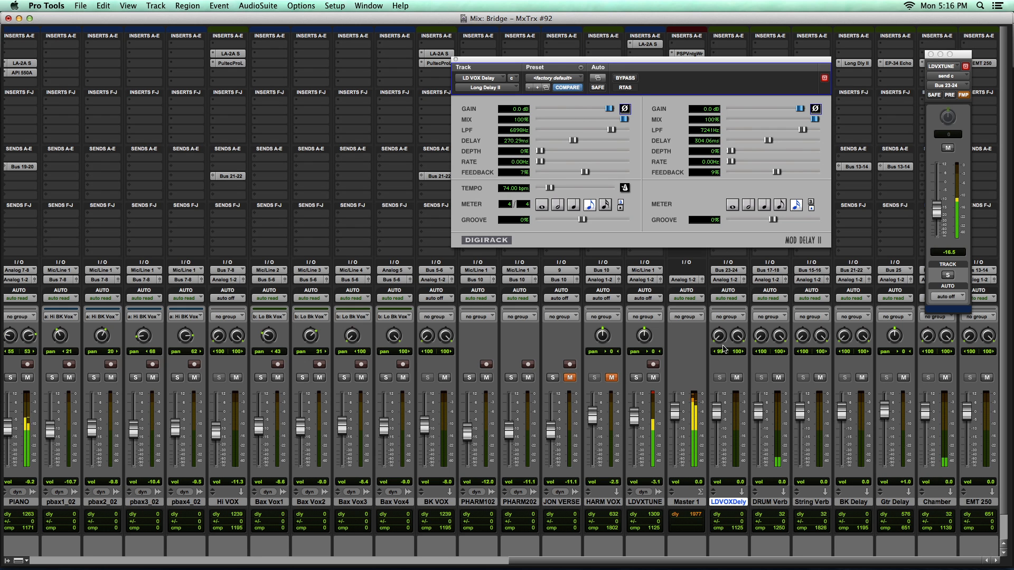
click(636, 379)
click(635, 378)
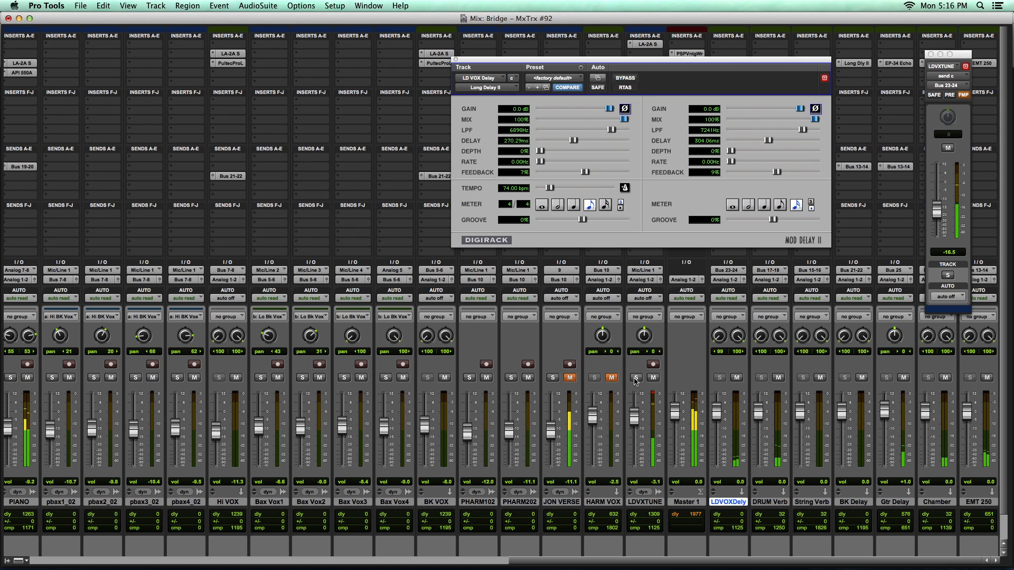